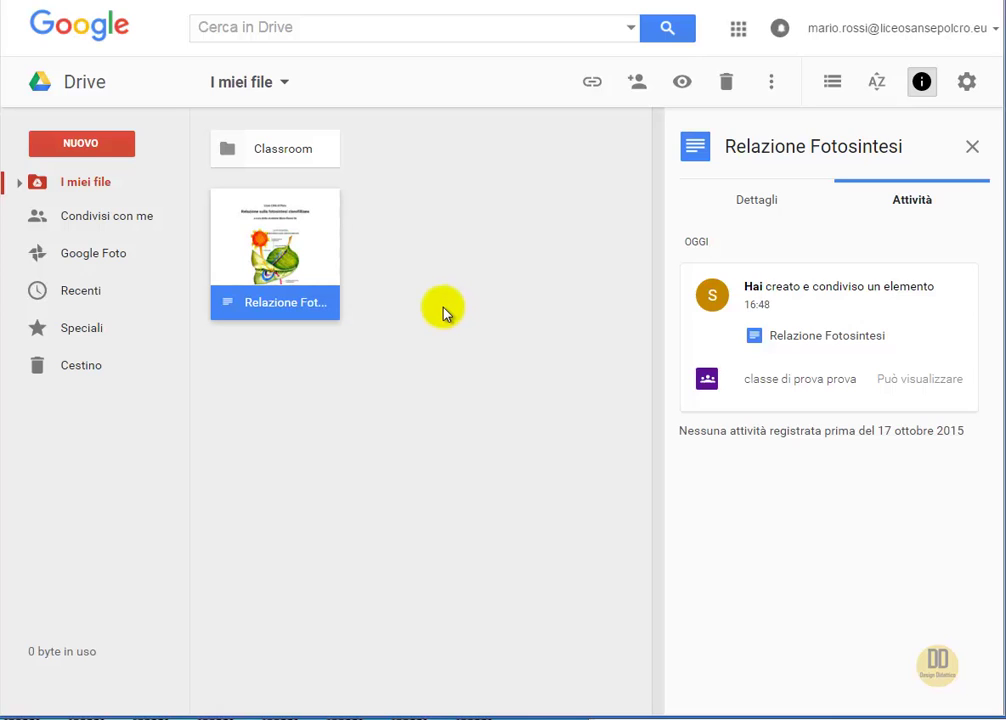
Open the sharing settings of the Relazione Fotosintesi document and examine the permission levels available for invited people.
right_click(295, 245)
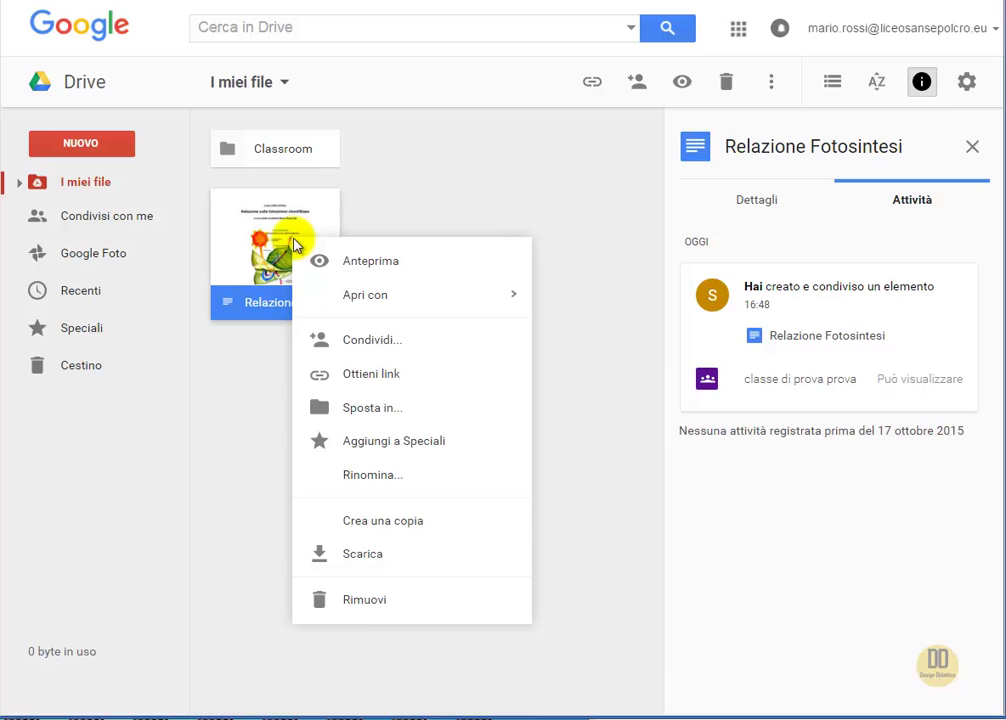
left_click(373, 343)
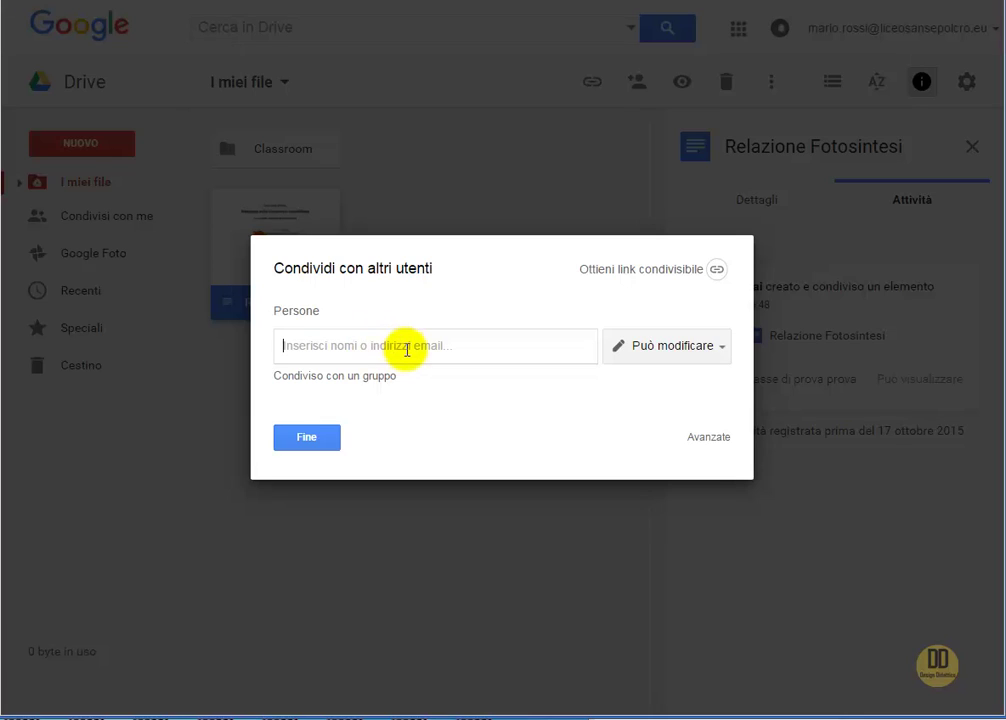
left_click(724, 349)
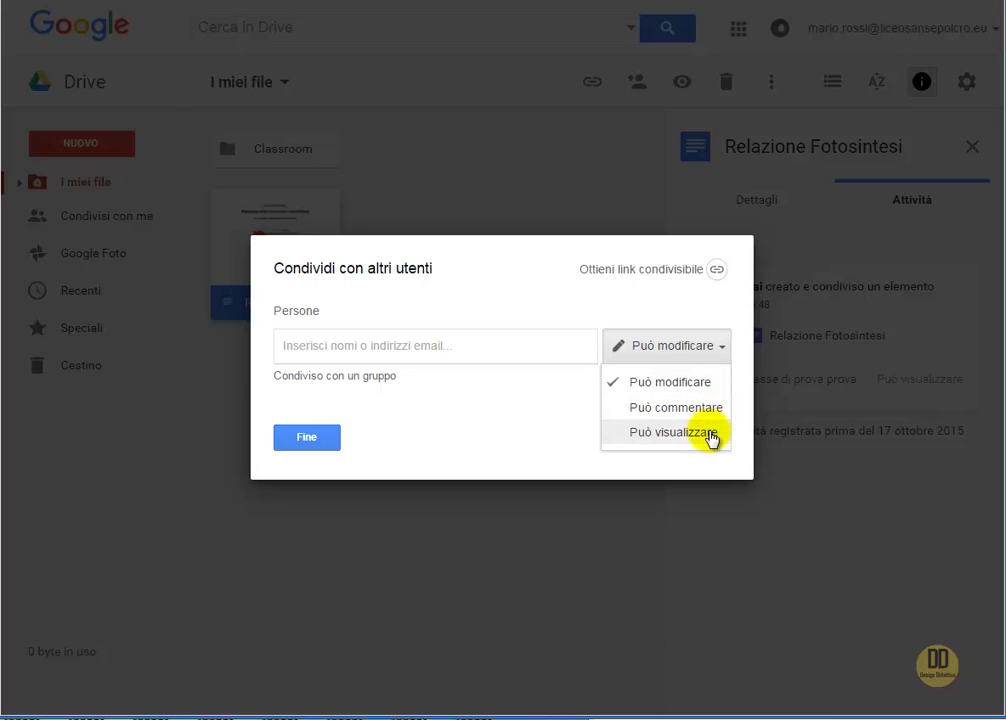
left_click(549, 319)
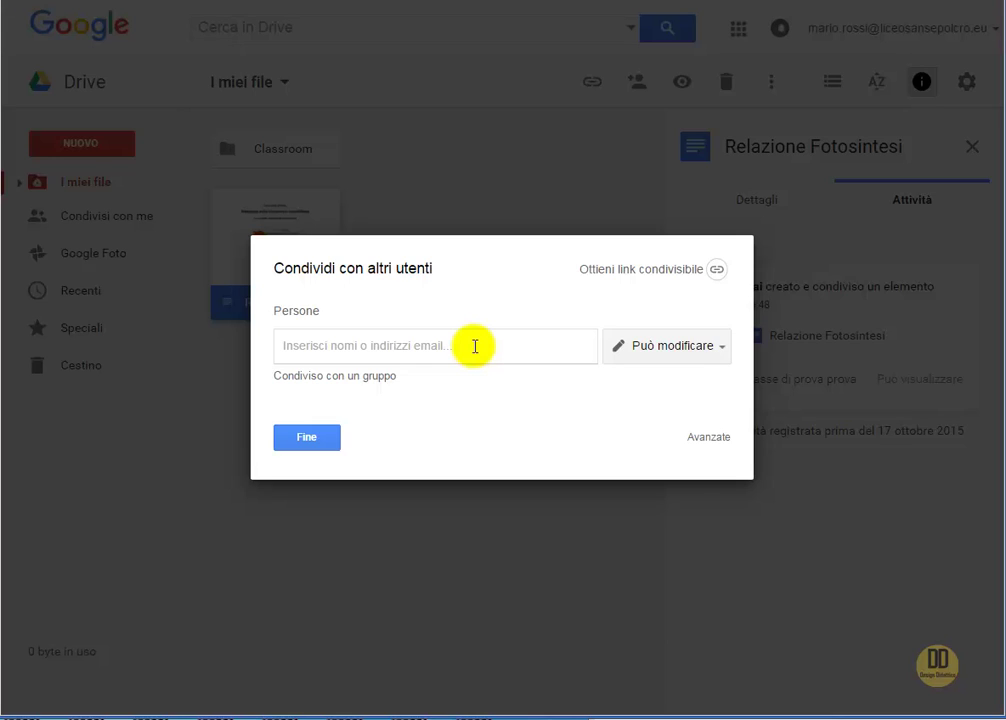
Turn on link sharing for the Relazione Fotosintesi document, check the link access options, and finish sharing.
left_click(666, 269)
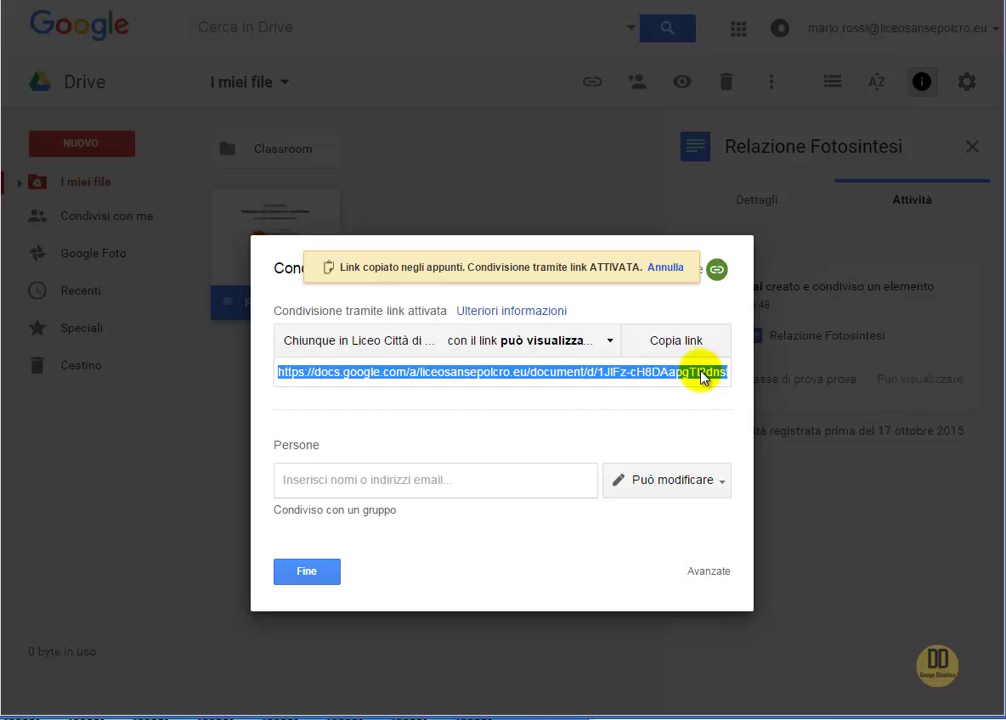
left_click(610, 343)
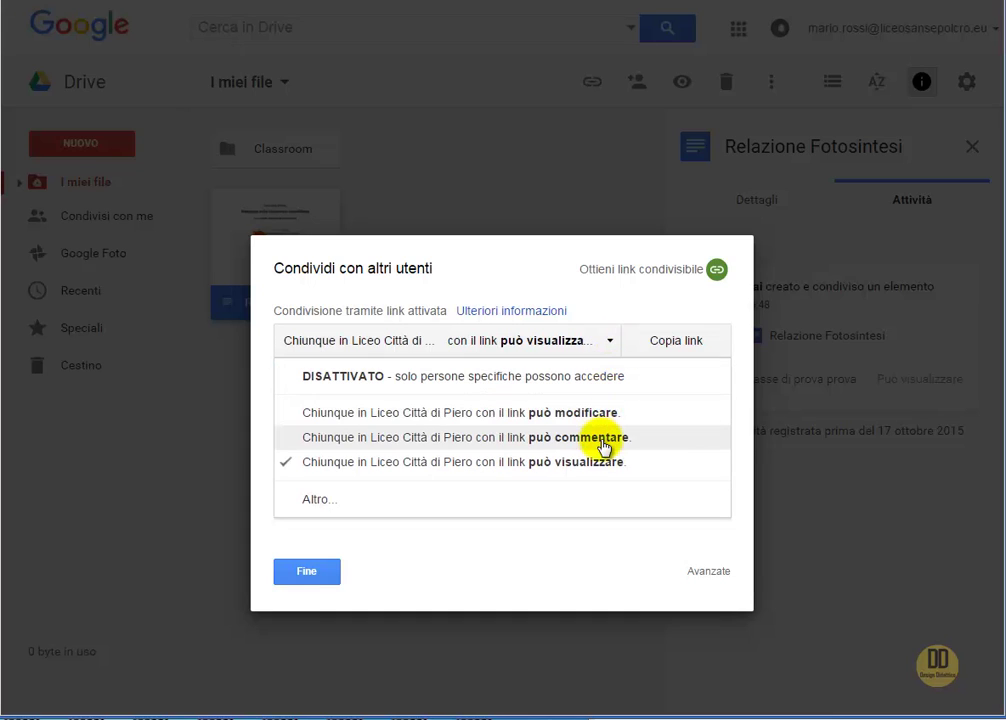
left_click(532, 255)
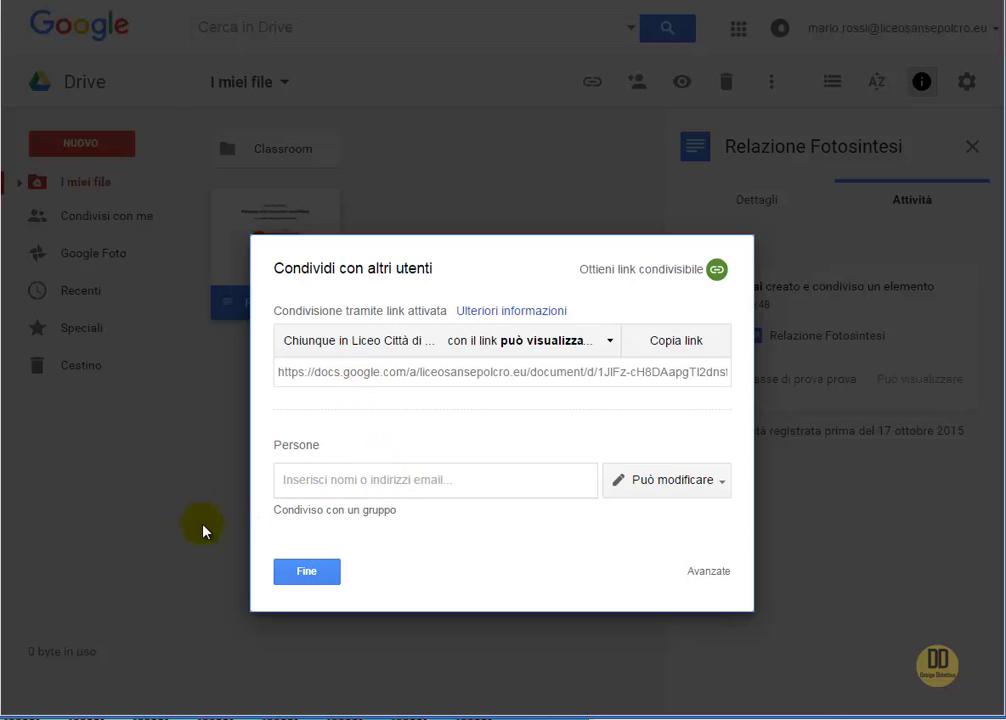
left_click(294, 576)
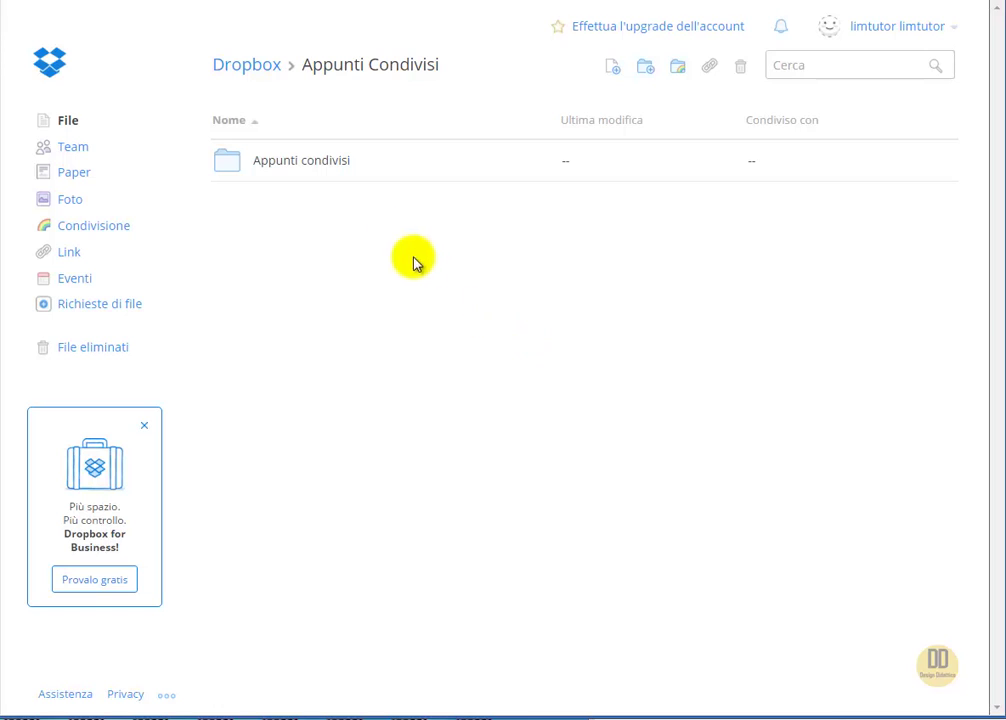
In Dropbox, upload RelazioneFotosintesi.docx from the local appunti condivisi folder into the inner Appunti condivisi folder.
left_click(333, 164)
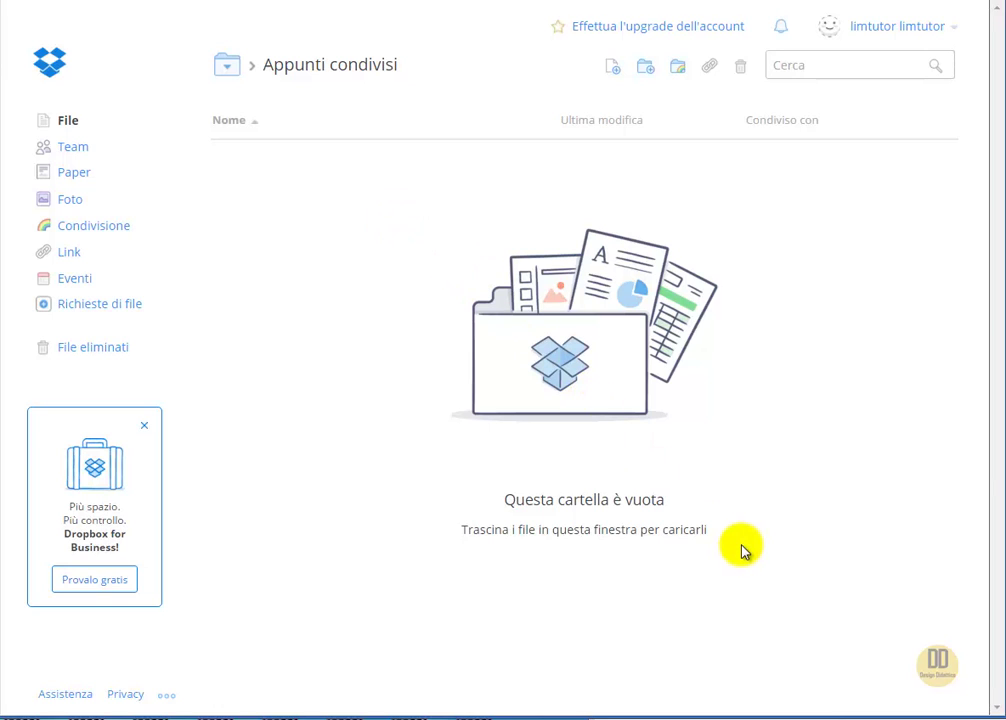
key("alt+Tab")
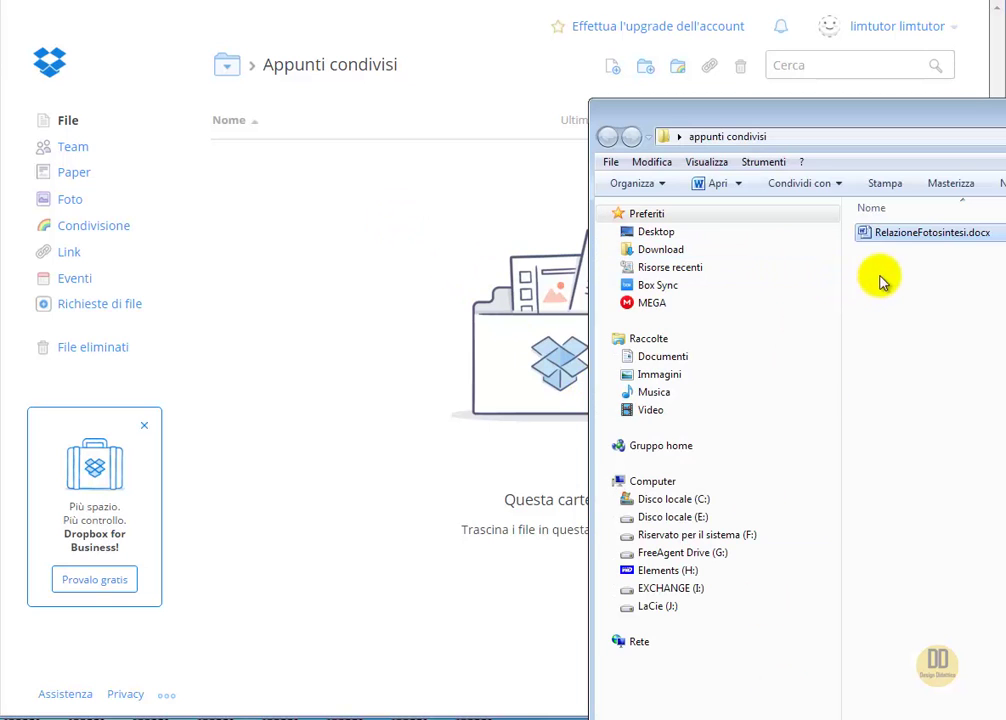
left_click_drag(915, 243, 323, 292)
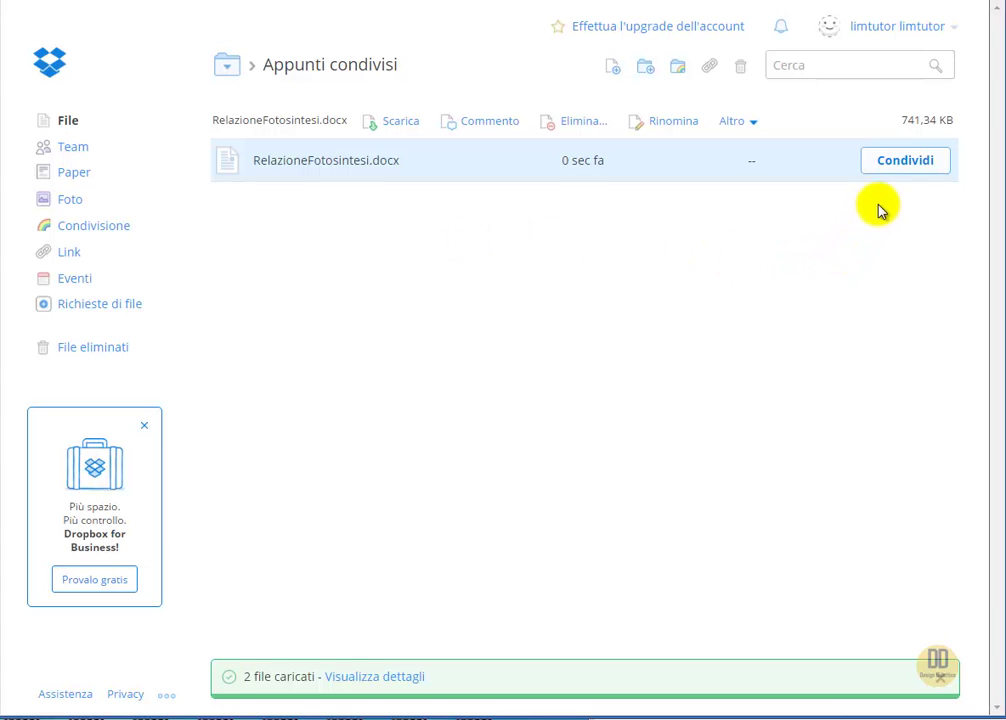
Create a share link for RelazioneFotosintesi.docx and check its permission and expiry settings without changing them.
left_click(898, 165)
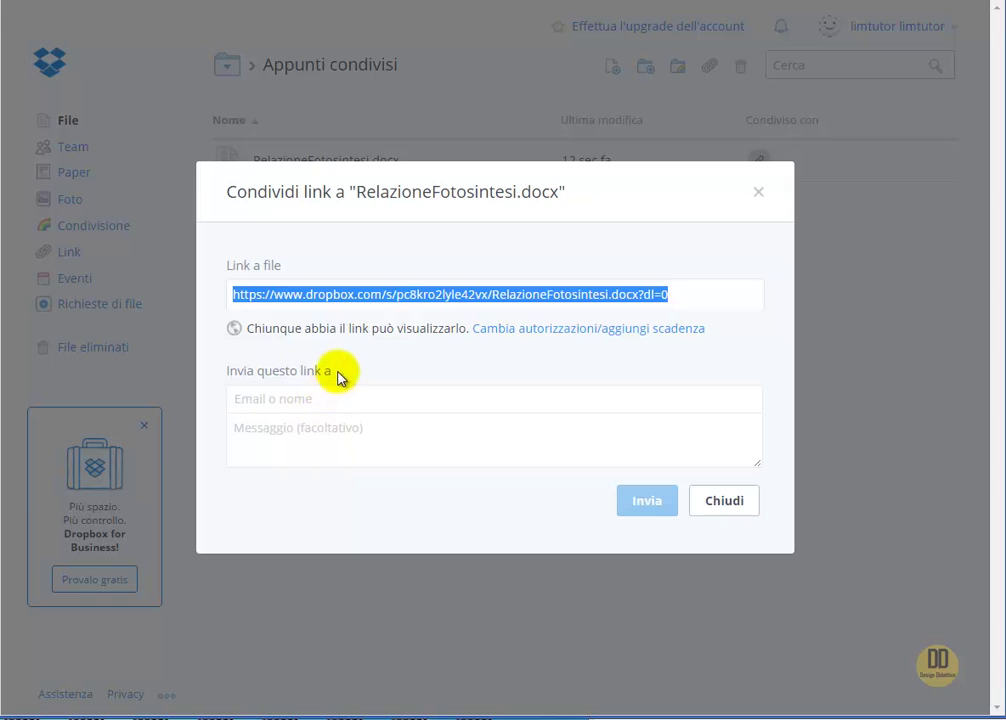
left_click(516, 331)
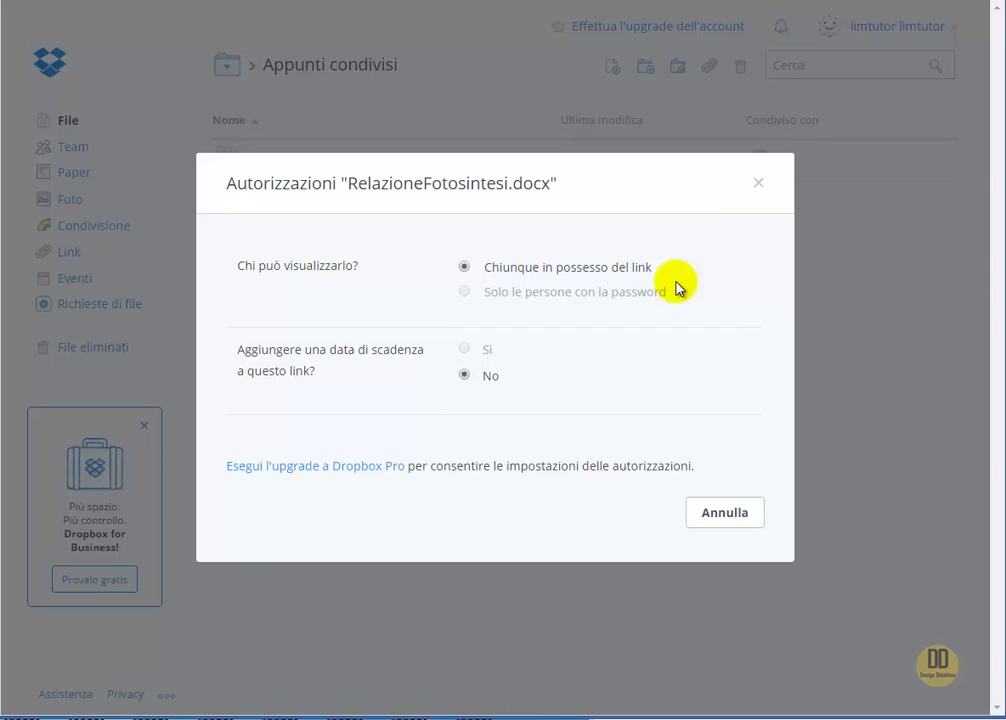
left_click(757, 186)
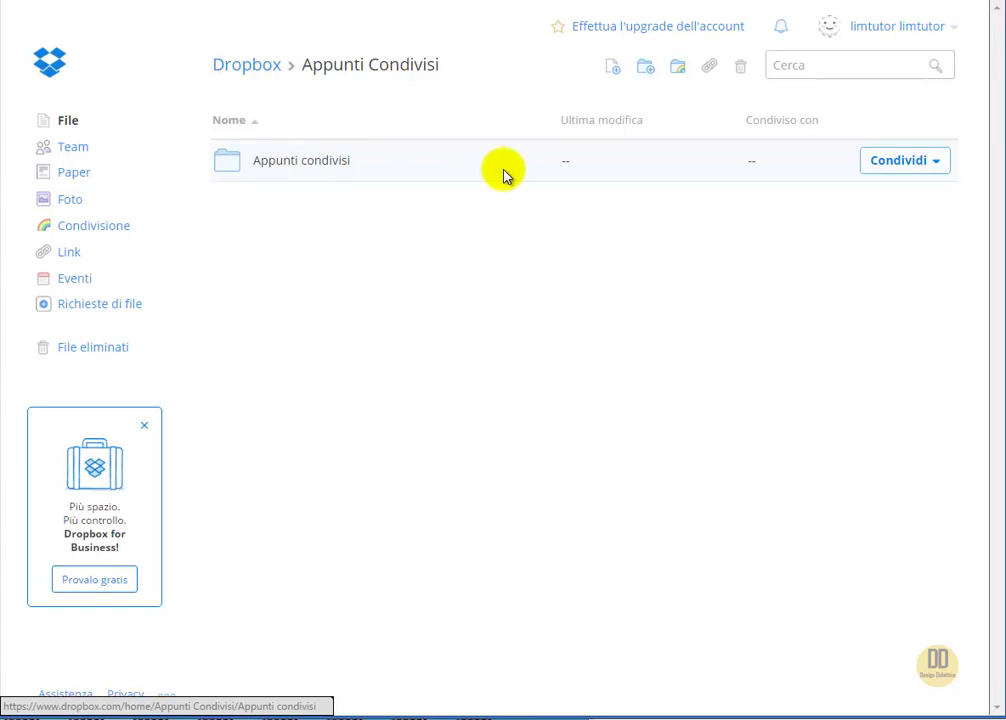
Examine the sharing choices offered for the Appunti condivisi folder.
left_click(902, 170)
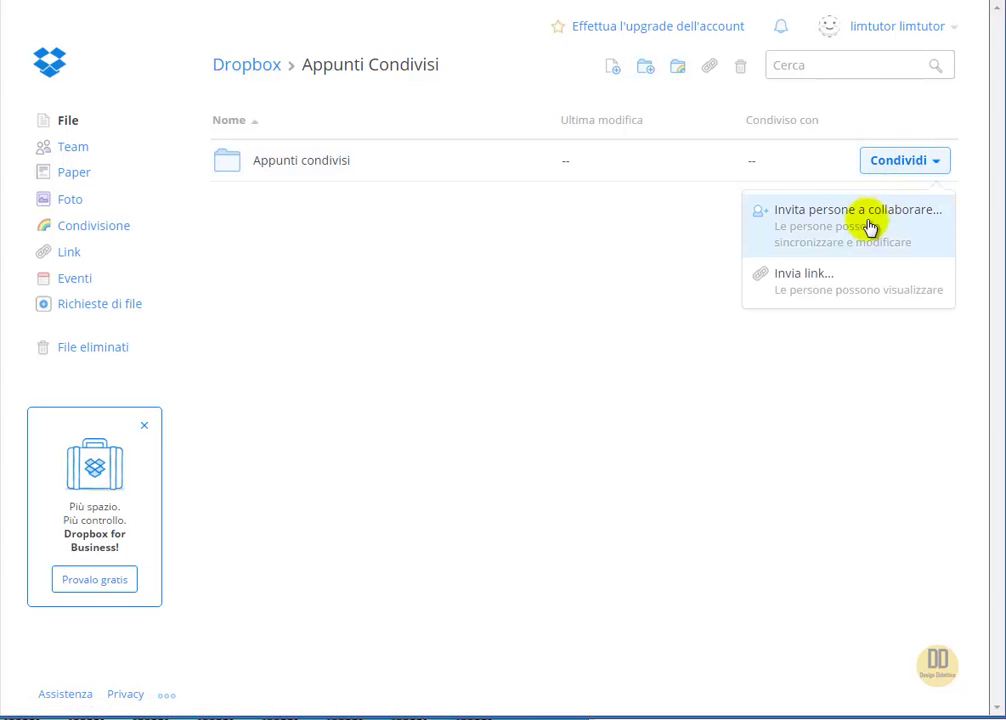
left_click(622, 300)
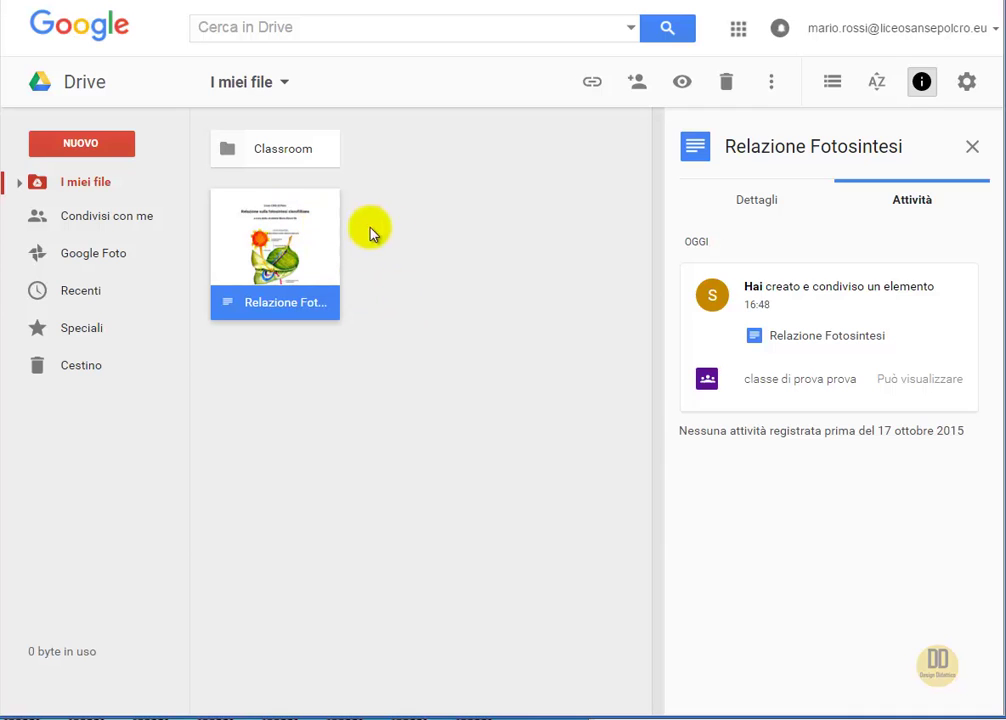
In Google Drive, create a new folder in I miei file, keeping the default name.
right_click(445, 214)
left_click(474, 233)
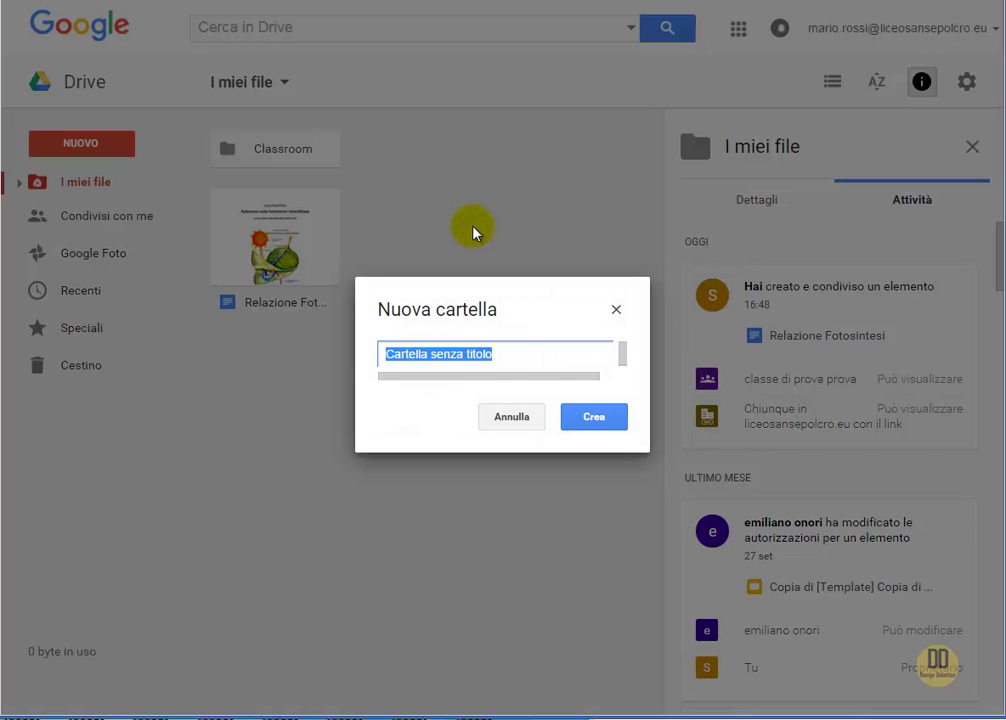
left_click(597, 419)
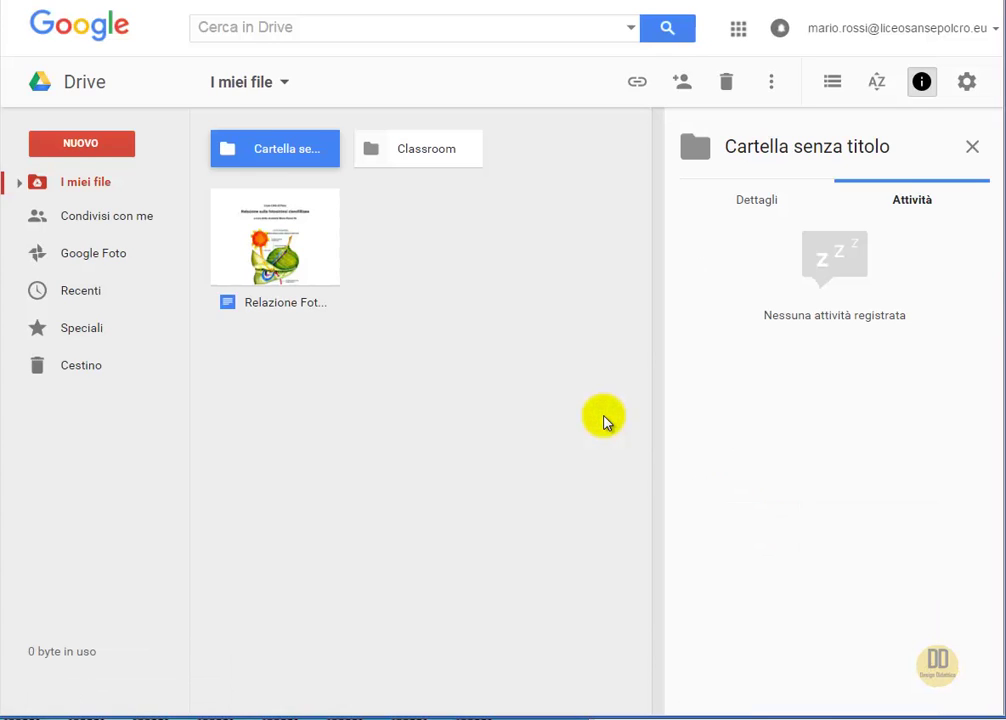
View the sharing settings of the new untitled folder and close them without inviting anyone.
right_click(293, 151)
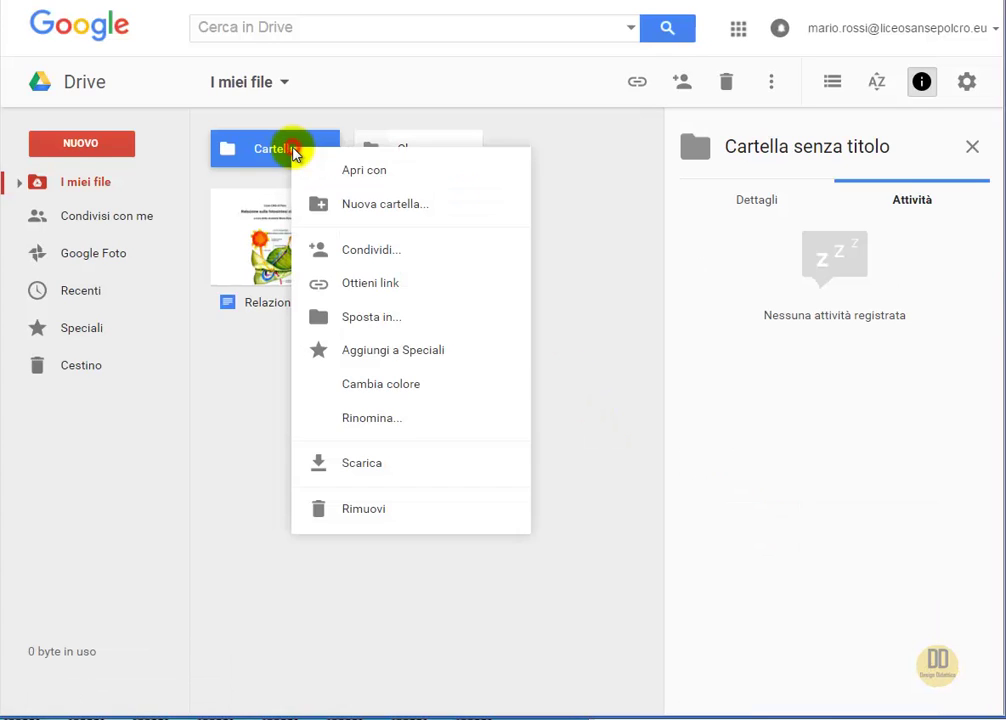
left_click(357, 250)
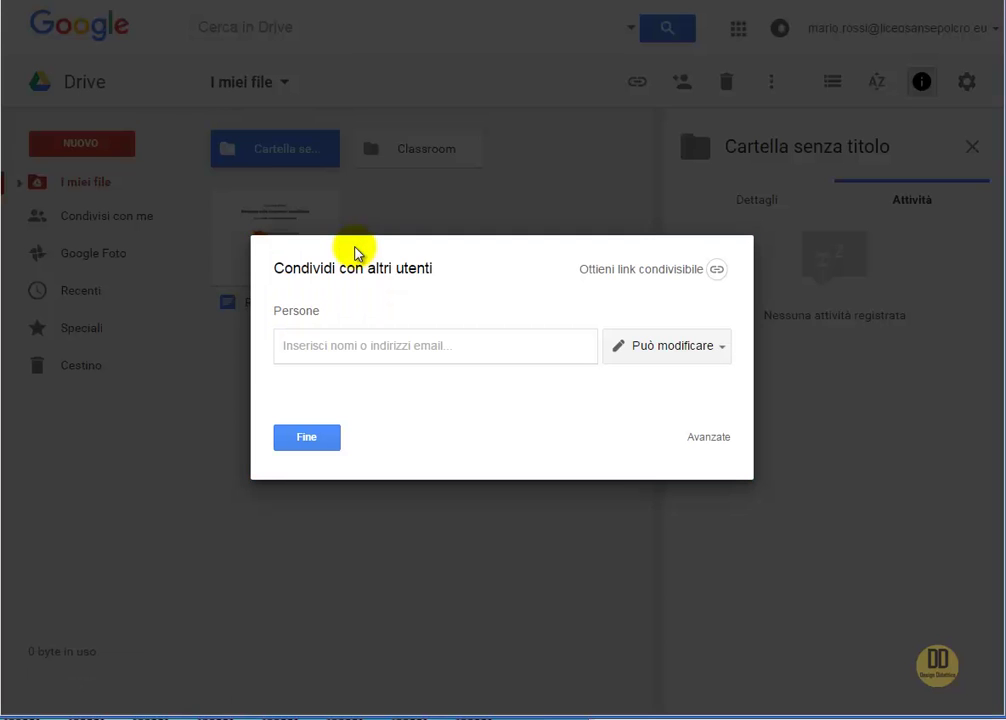
left_click(327, 445)
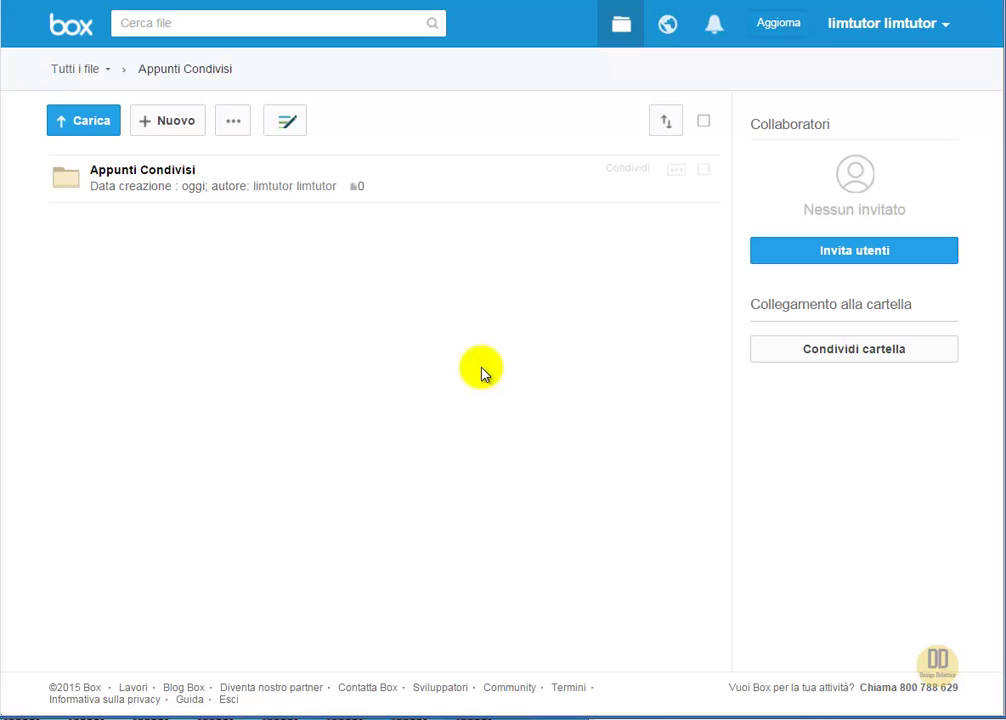
In Box, upload RelazioneFotosintesi.docx from the computer into the inner Appunti Condivisi folder.
left_click(130, 175)
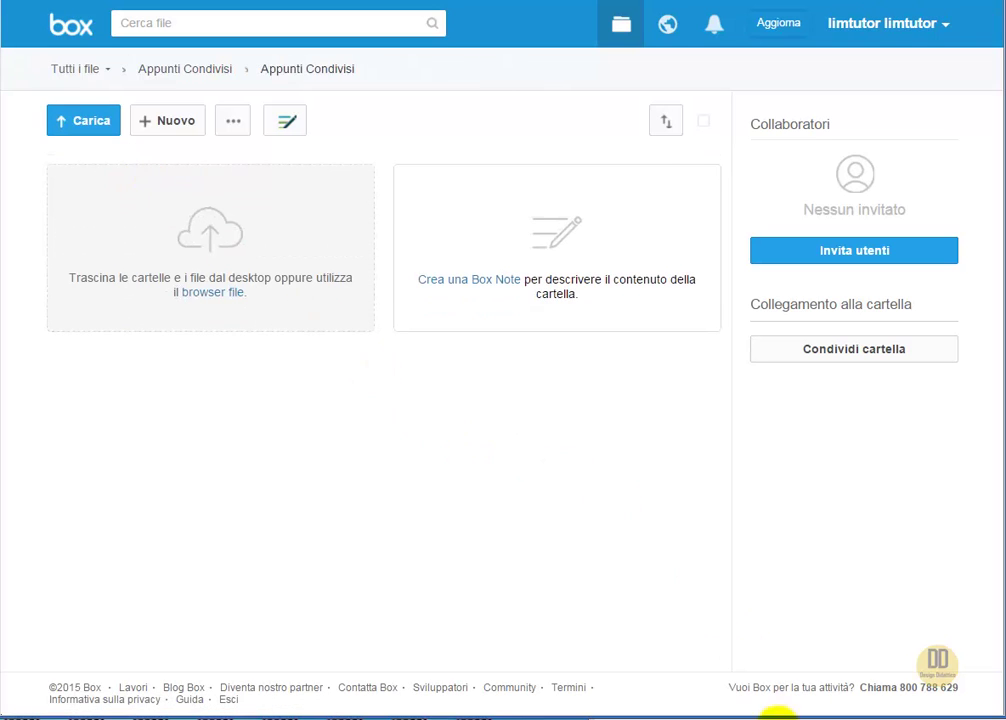
left_click(775, 718)
left_click_drag(916, 233, 170, 280)
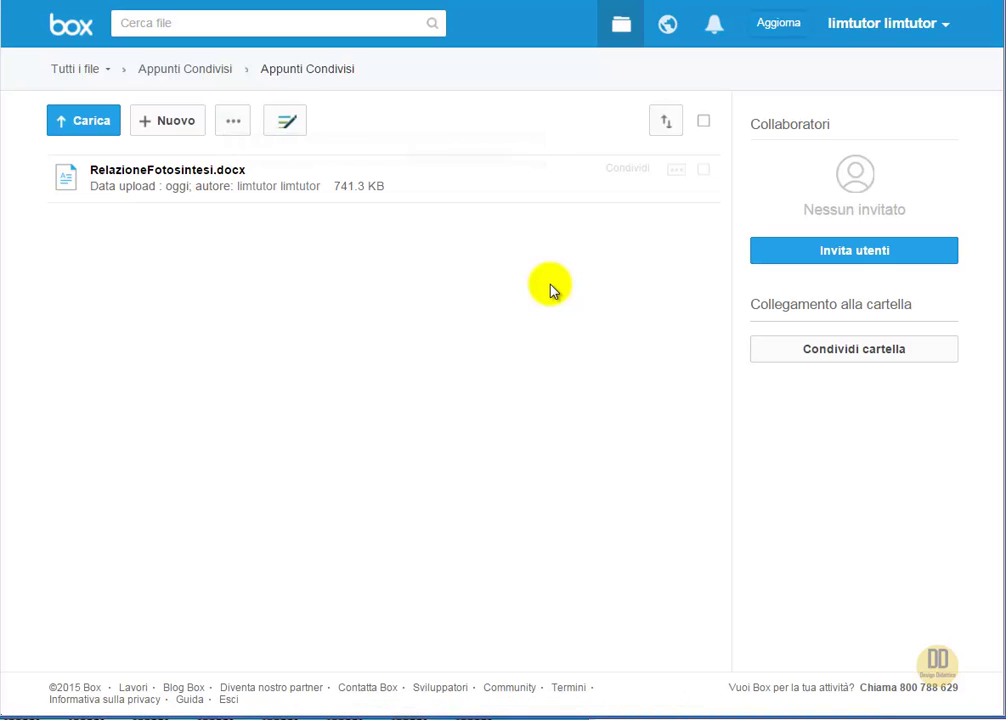
Create a shared link for RelazioneFotosintesi.docx, review its access types, and close the link dialog.
left_click(628, 168)
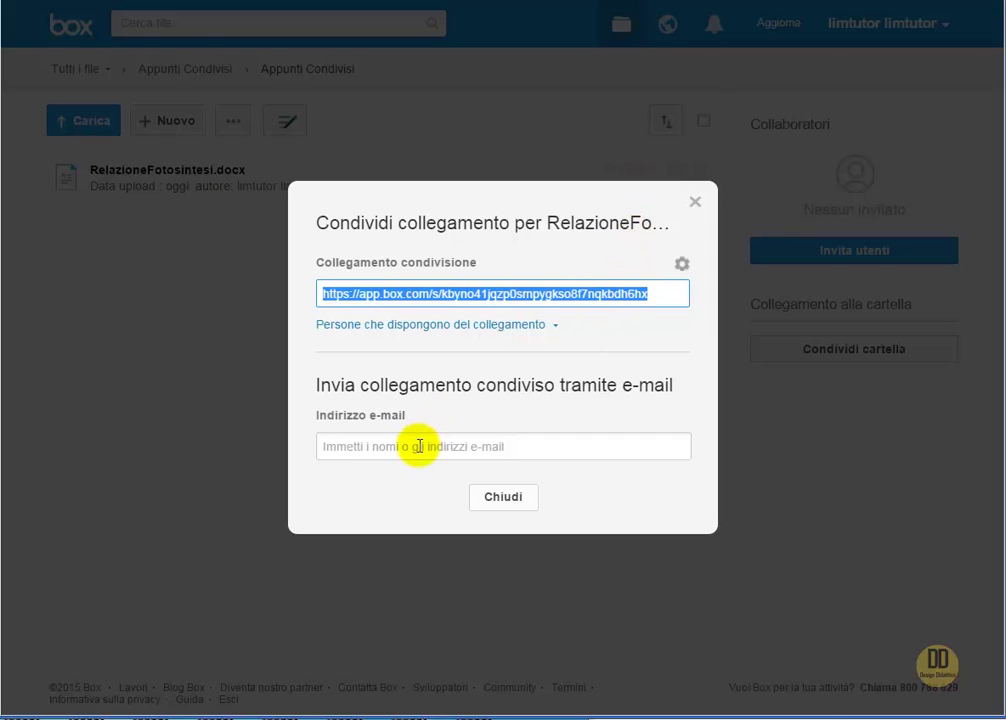
left_click(554, 327)
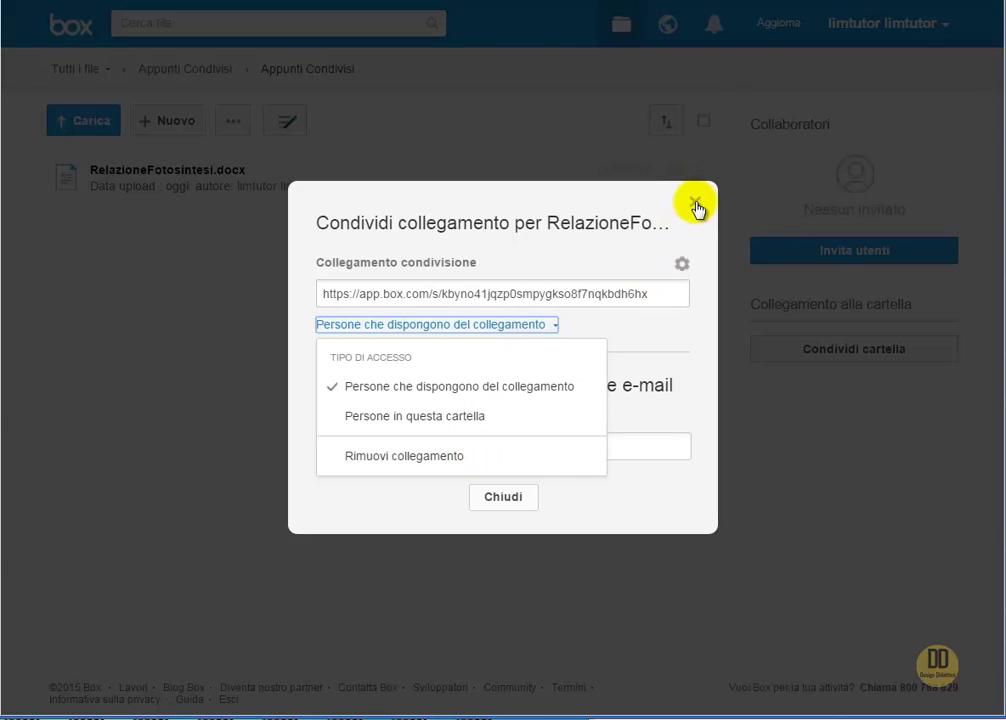
left_click(696, 204)
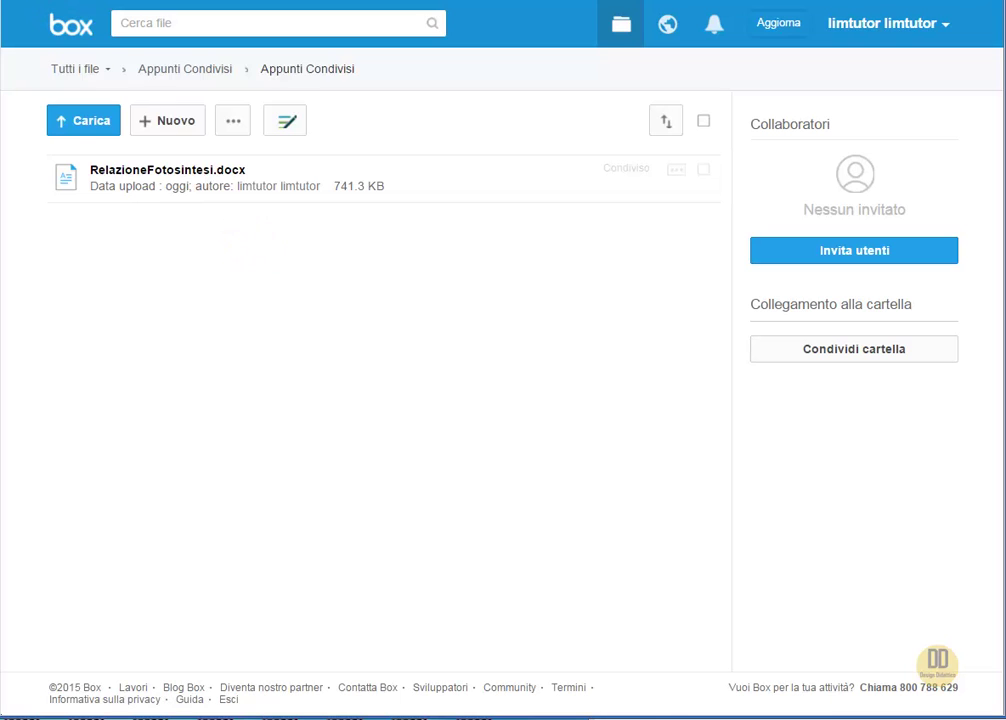
Go back to the parent folder, create a shared link for the inner Appunti Condivisi folder, and select its address before closing.
key("alt+Left")
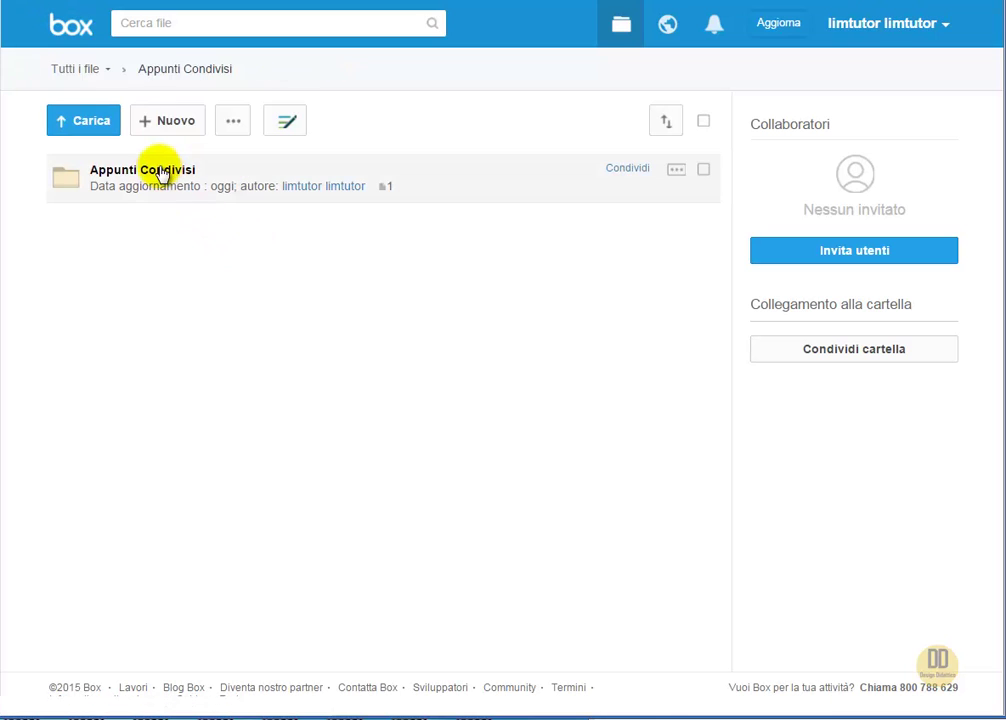
left_click(624, 169)
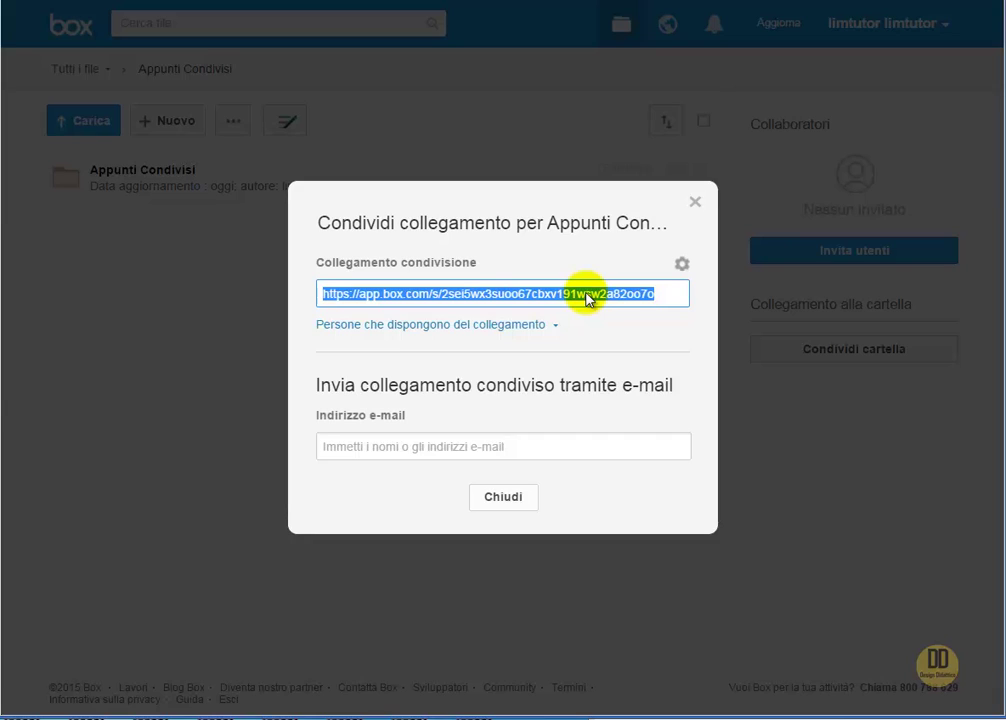
left_click_drag(657, 300, 265, 299)
left_click(695, 203)
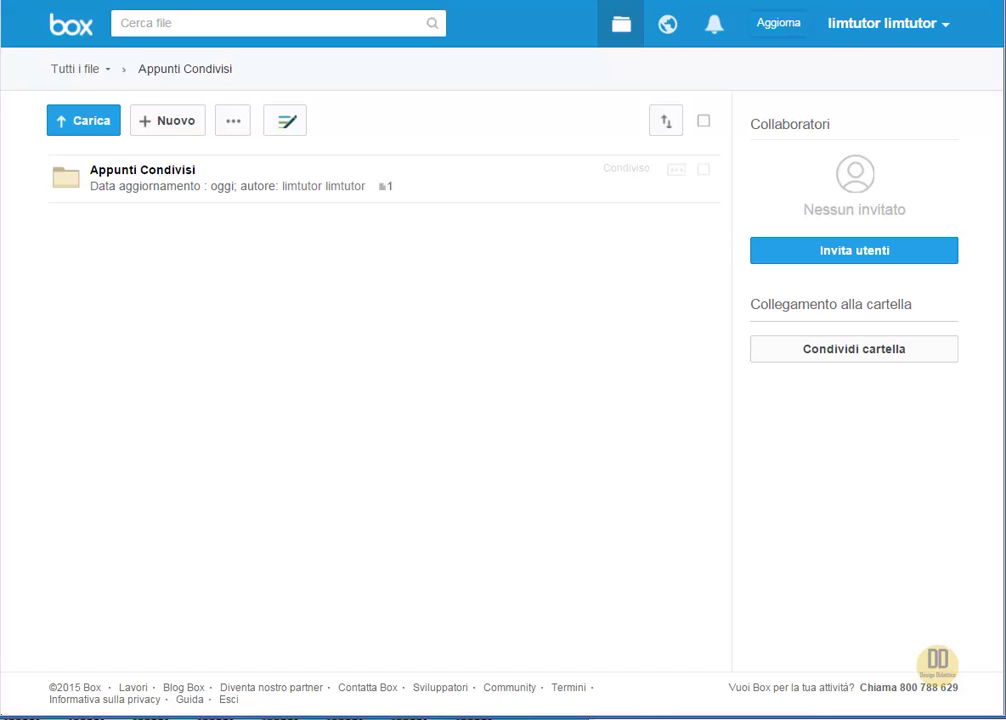